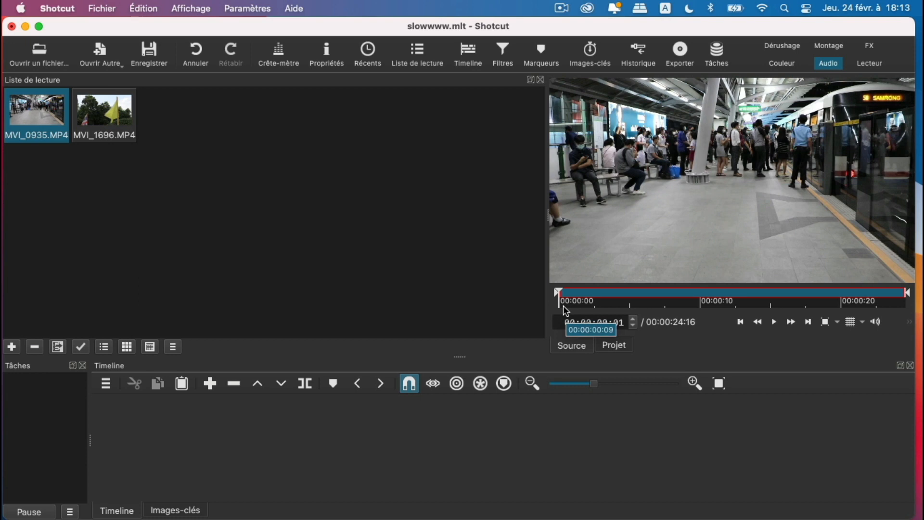
# Step: Preview the MVI_0935.MP4 and MVI_1696.MP4 clips from the playlist
pyautogui.press('space')
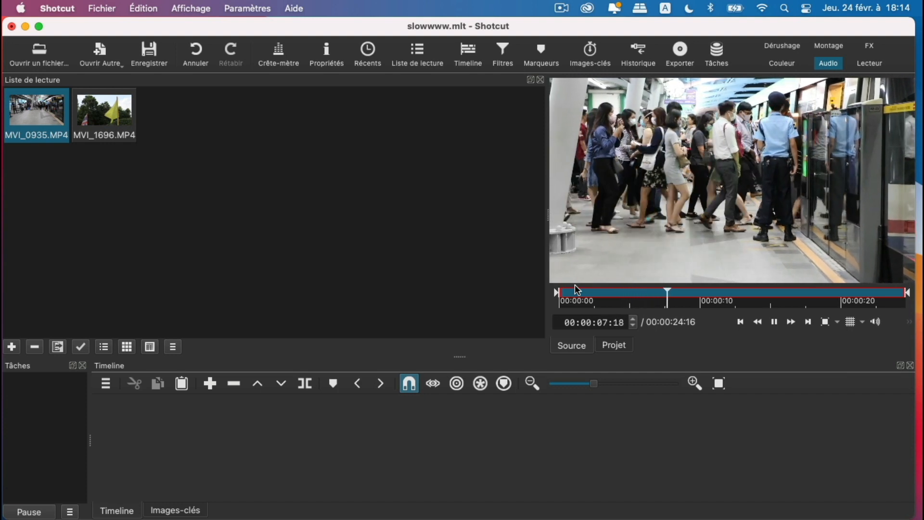
pyautogui.press('space')
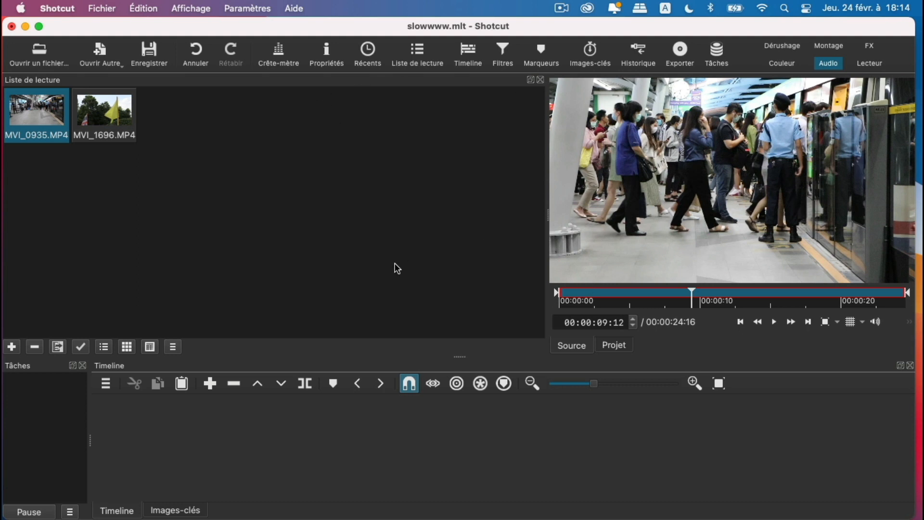
pyautogui.click(107, 115)
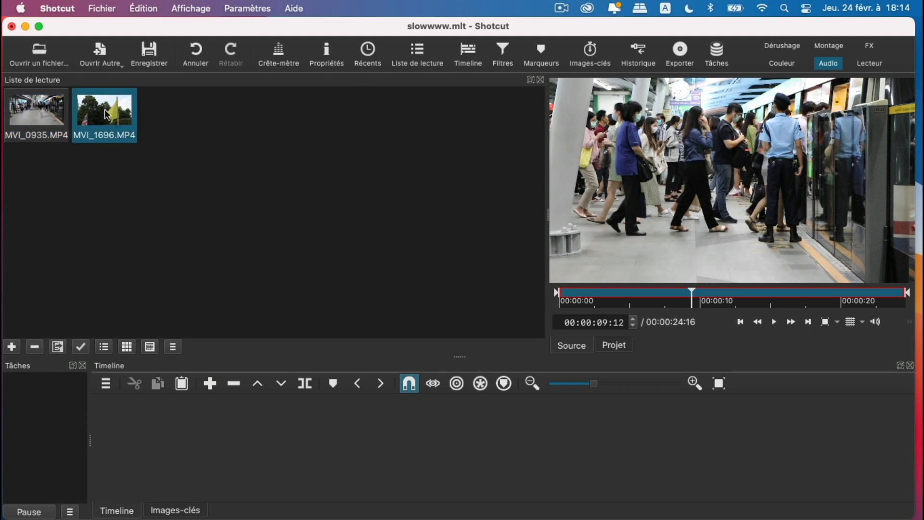
pyautogui.doubleClick(107, 115)
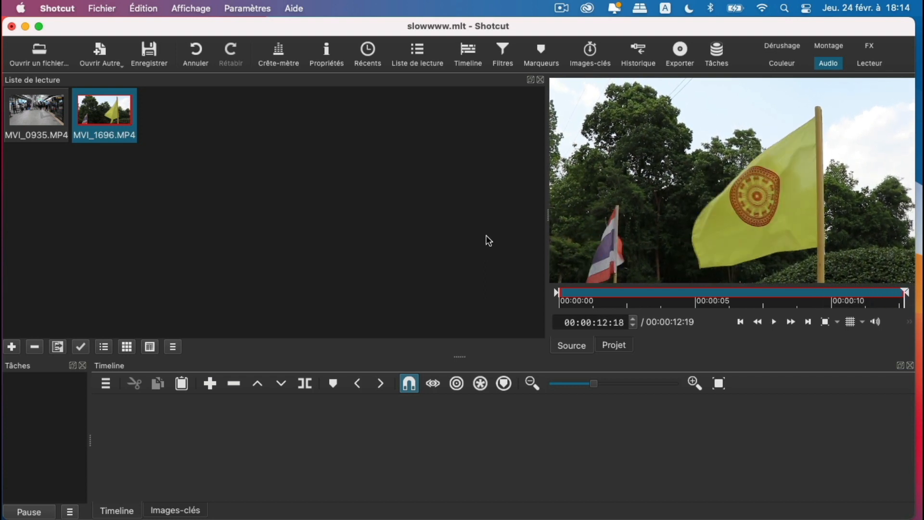
# Step: Open the MVI_0935.MP4 clip, place it at the start of a new timeline video track, and mute that track
pyautogui.click(30, 137)
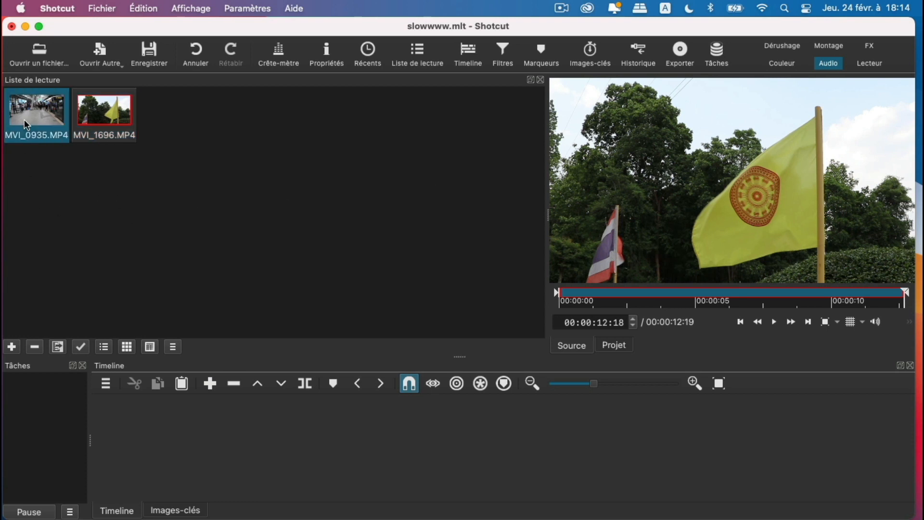
pyautogui.doubleClick(31, 103)
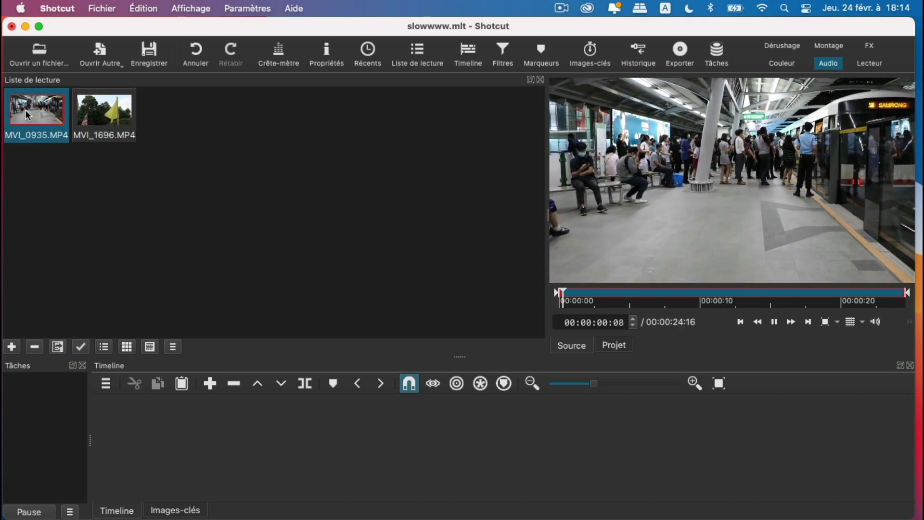
pyautogui.moveTo(32, 112); pyautogui.dragTo(181, 443)
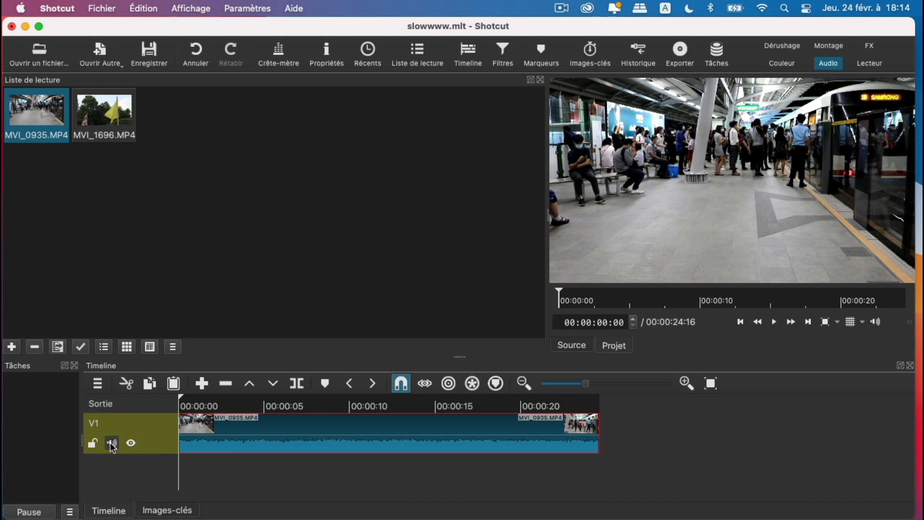
pyautogui.click(112, 444)
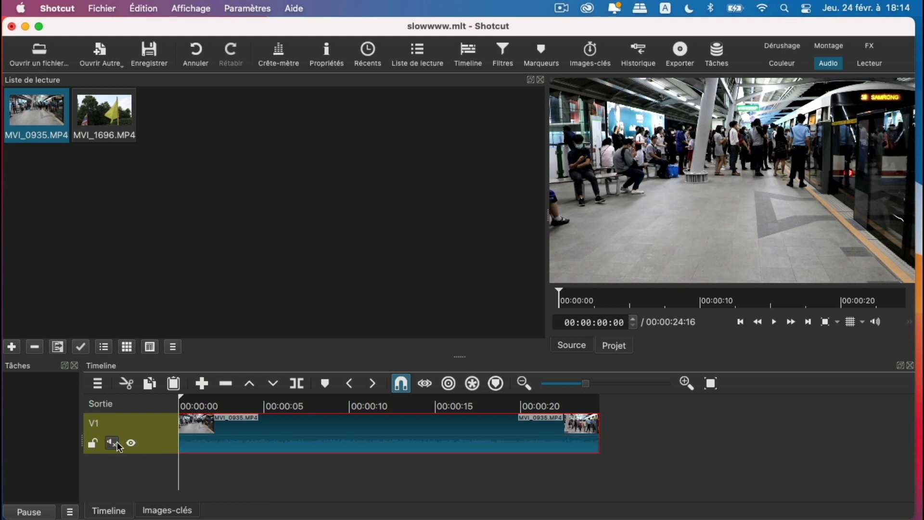
# Step: Play the timeline to 00:00:04:09 and split the MVI_0935.MP4 clip there
pyautogui.press('space')
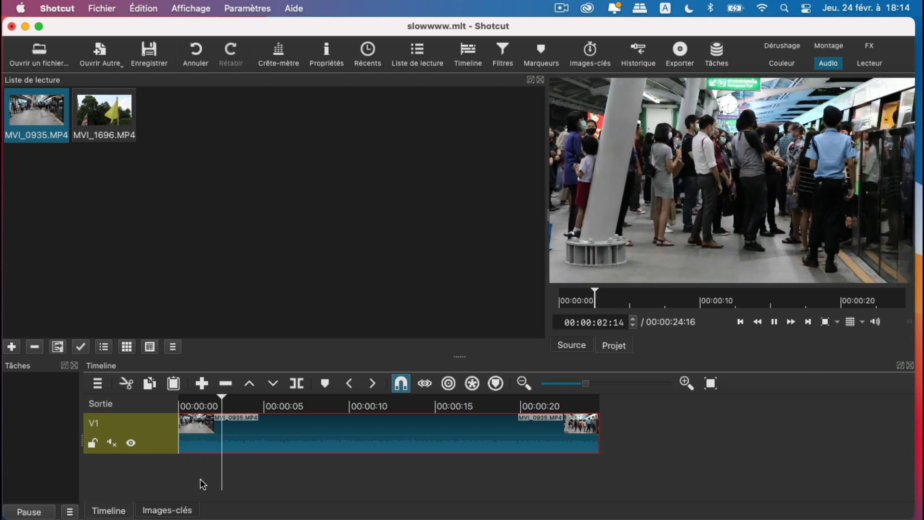
pyautogui.press('space')
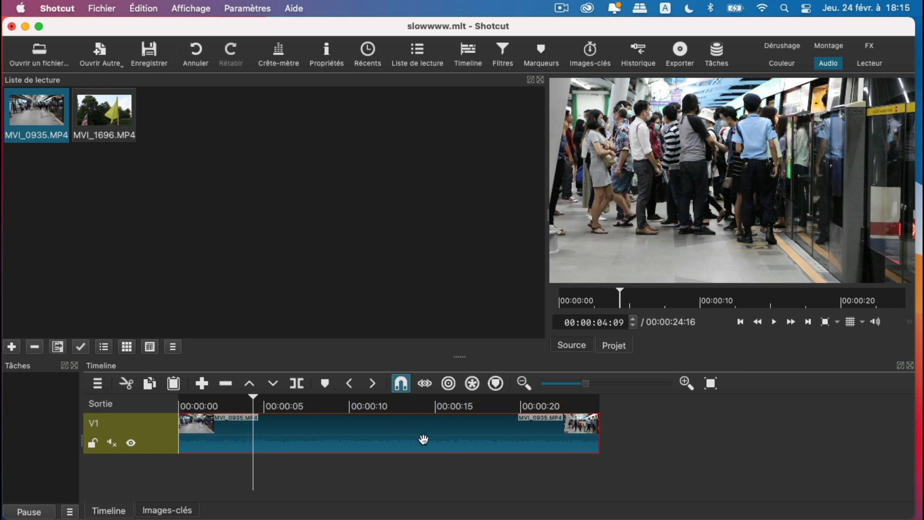
pyautogui.click(284, 435)
pyautogui.press('s')
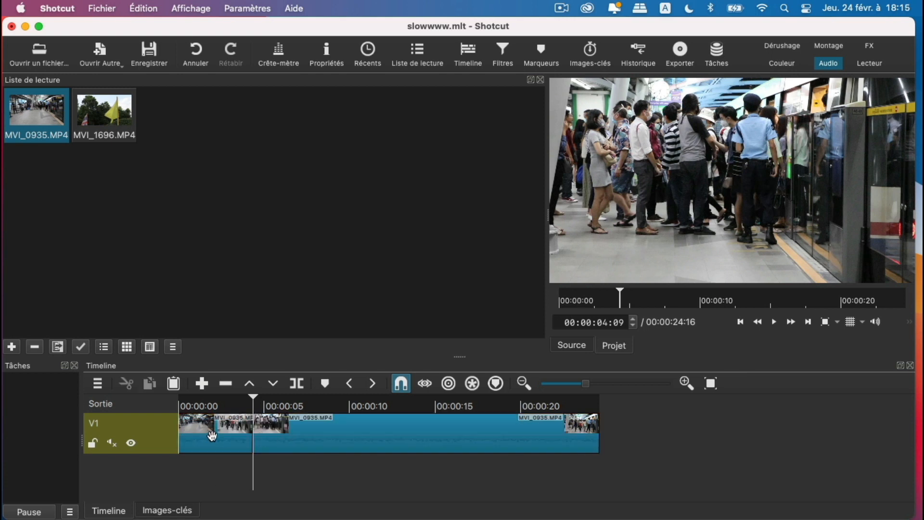
# Step: Delete the clip segment before the split and remove the gap it leaves on track V1
pyautogui.click(220, 425)
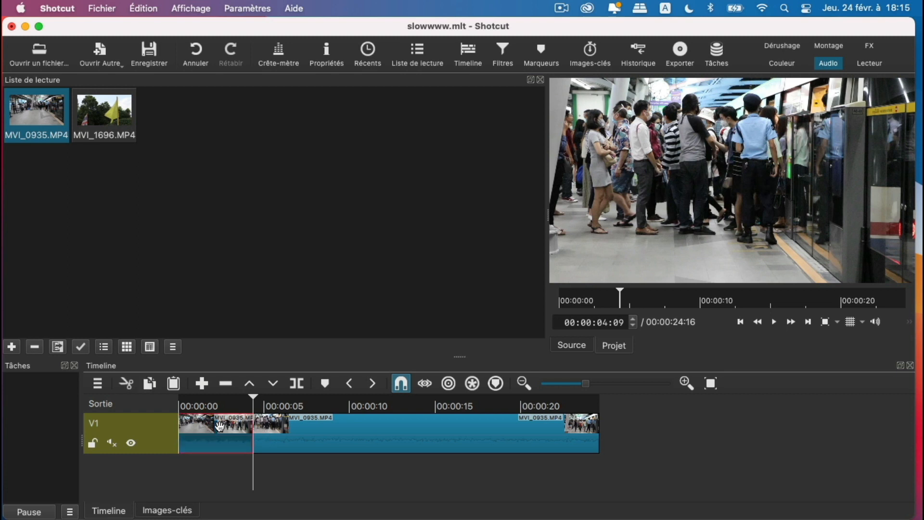
pyautogui.press('BackSpace')
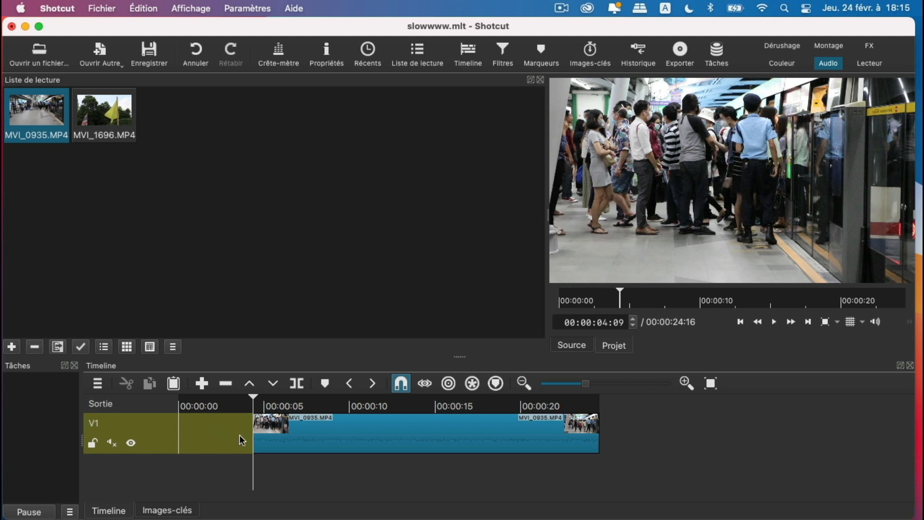
pyautogui.rightClick(227, 434)
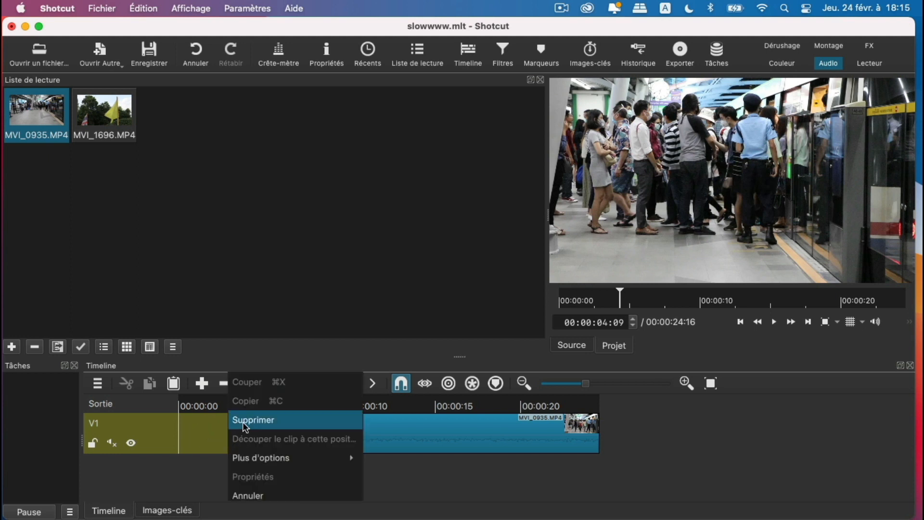
pyautogui.click(244, 422)
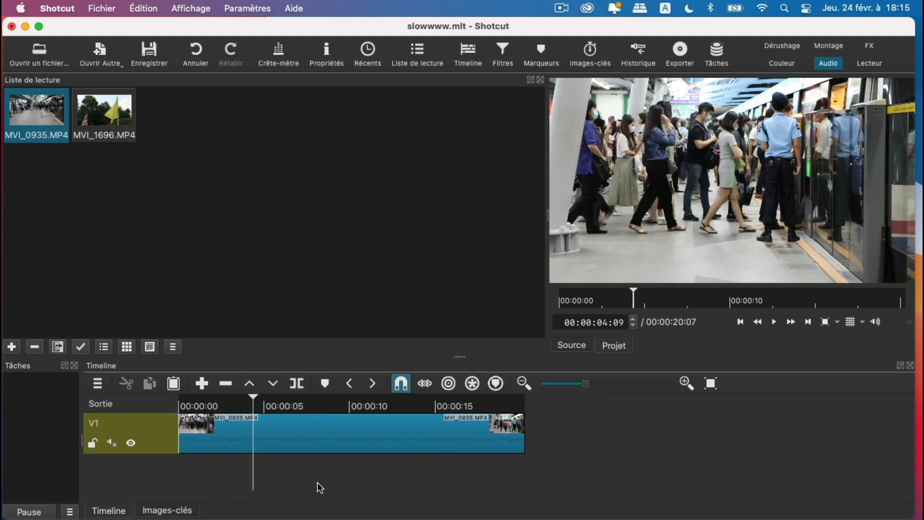
# Step: Play back the trimmed MVI_0935.MP4 clip from the start of the timeline
pyautogui.moveTo(254, 399); pyautogui.dragTo(175, 399)
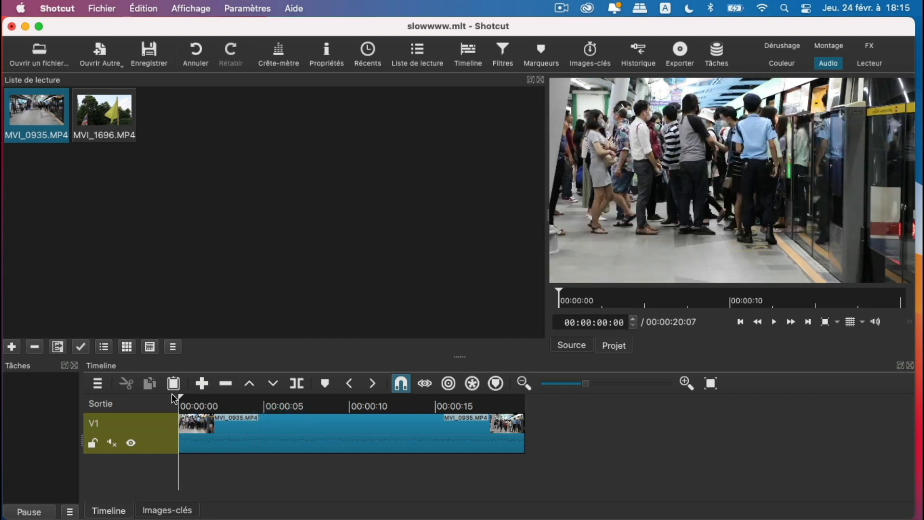
pyautogui.press('space')
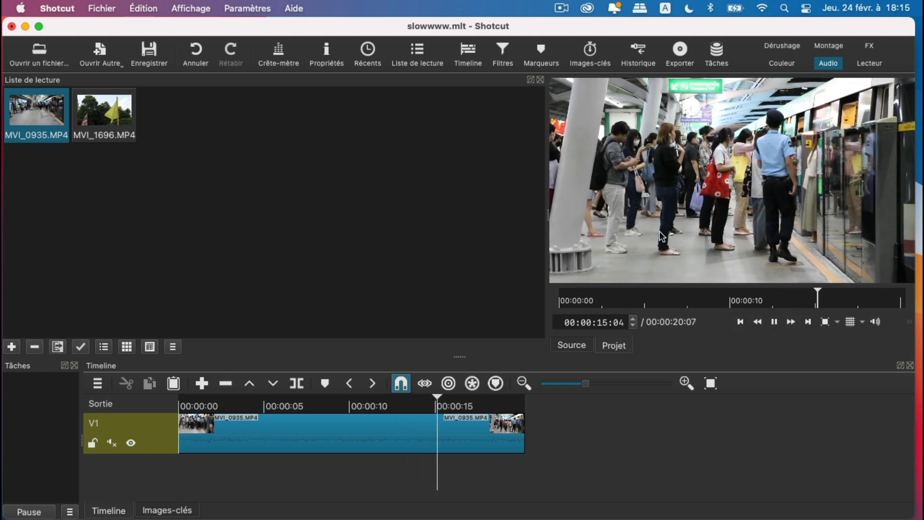
pyautogui.press('space')
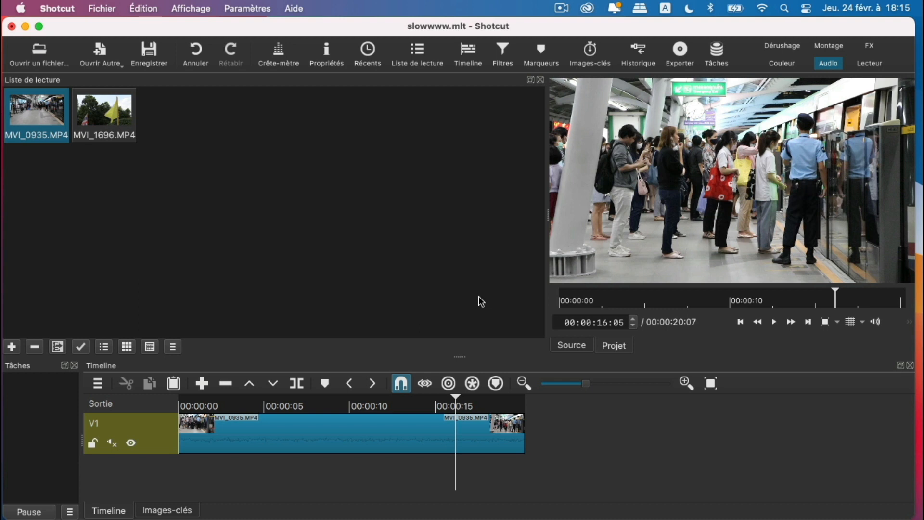
# Step: Unmute track V1 and listen to the clip's sound from 00:00:07:10
pyautogui.click(112, 443)
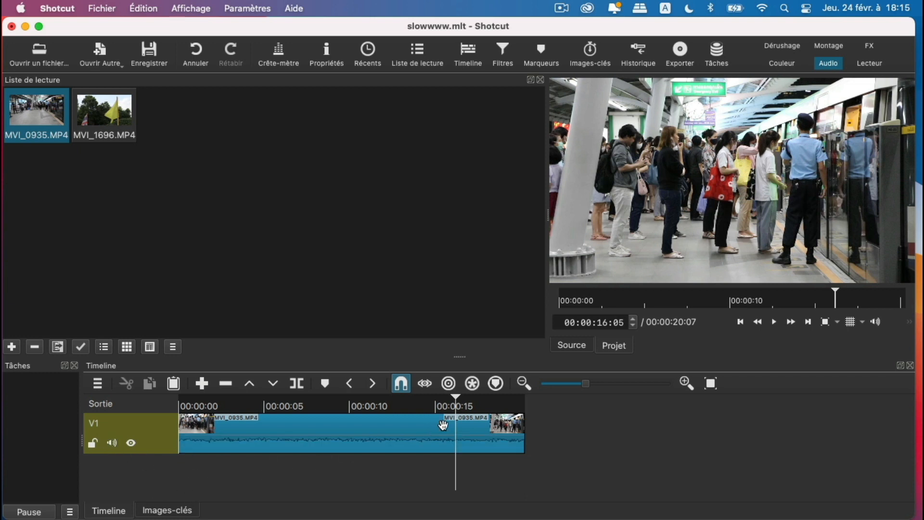
pyautogui.moveTo(459, 405); pyautogui.dragTo(305, 408)
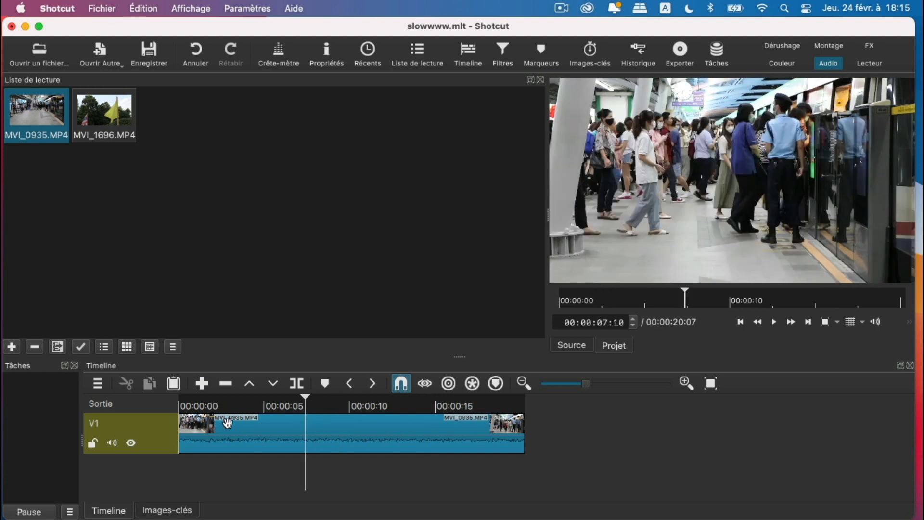
pyautogui.press('space')
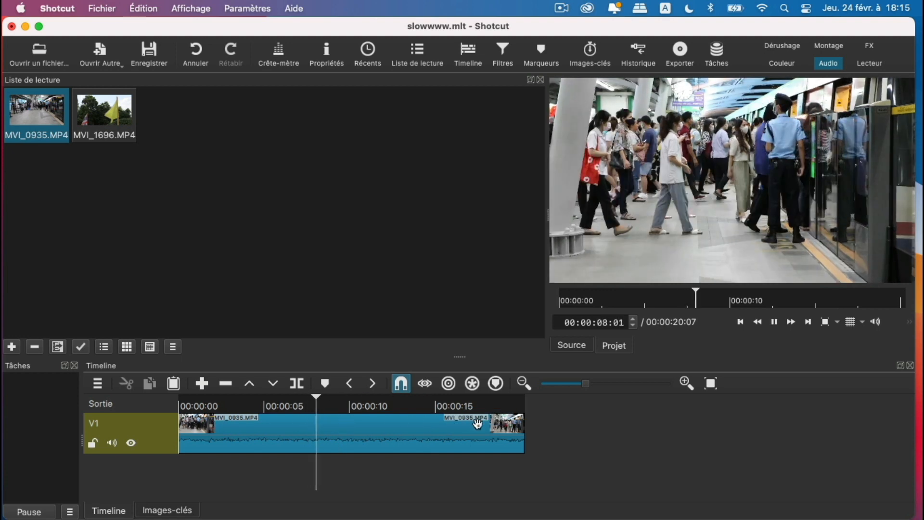
pyautogui.press('space')
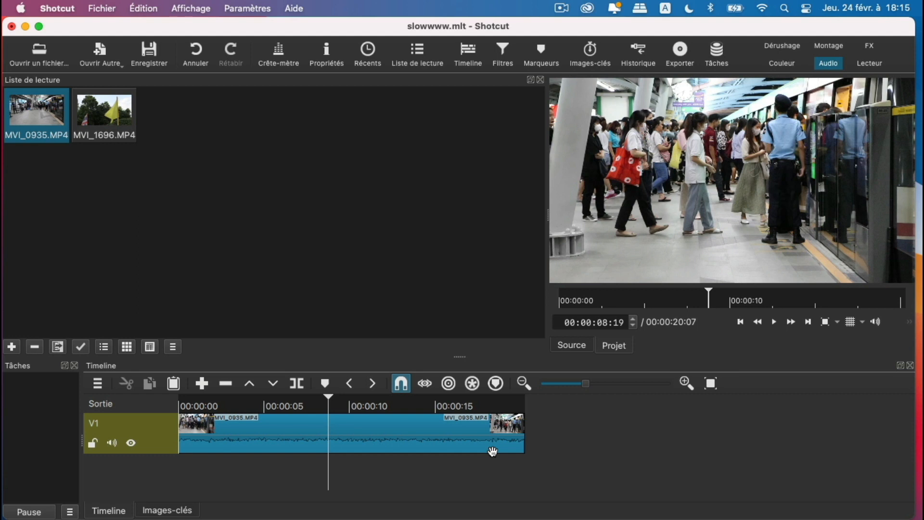
# Step: Detach the audio of the MVI_0935.MP4 clip onto its own audio track
pyautogui.rightClick(364, 426)
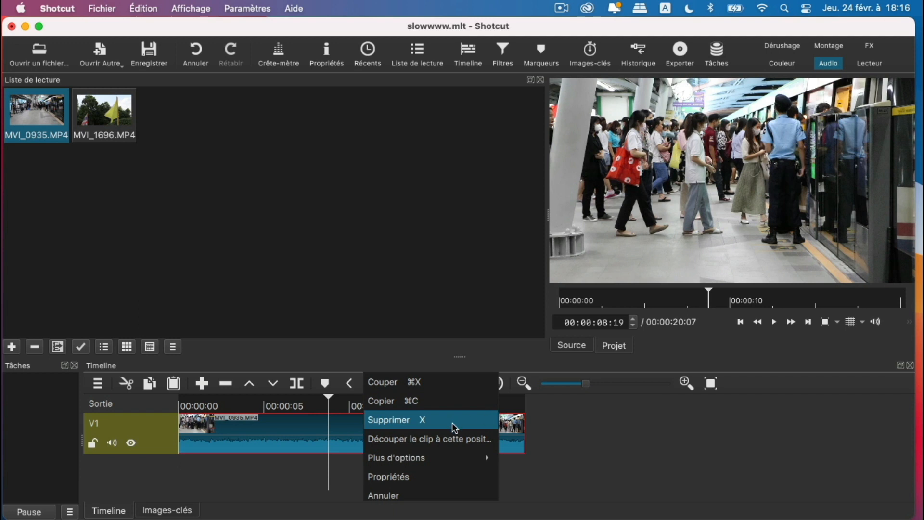
pyautogui.moveTo(422, 458)
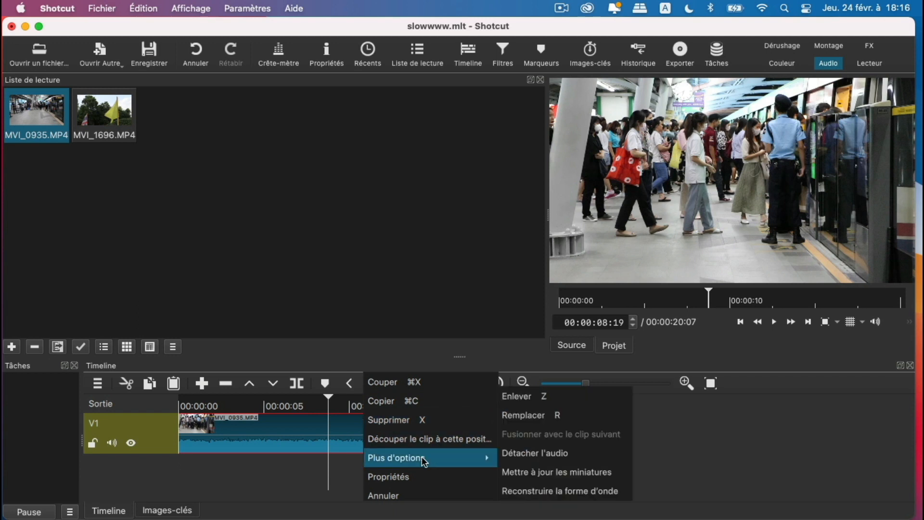
pyautogui.click(532, 454)
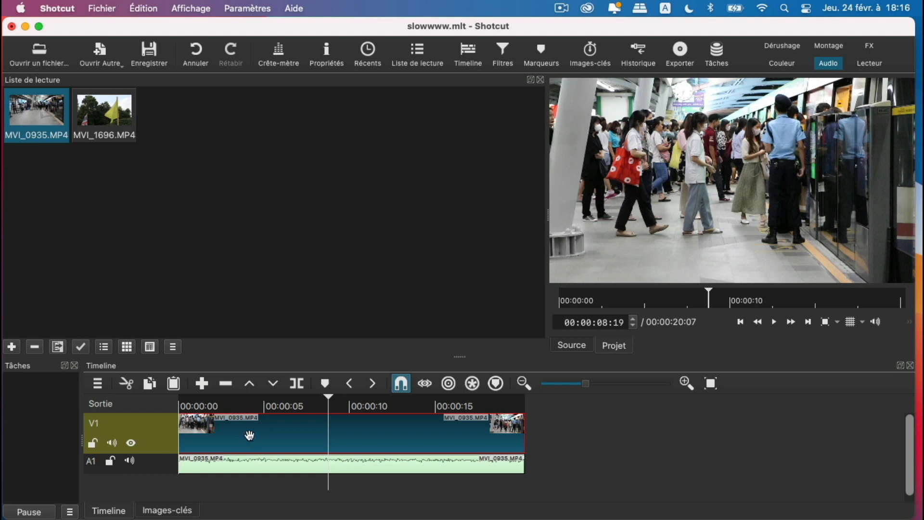
pyautogui.press('End')
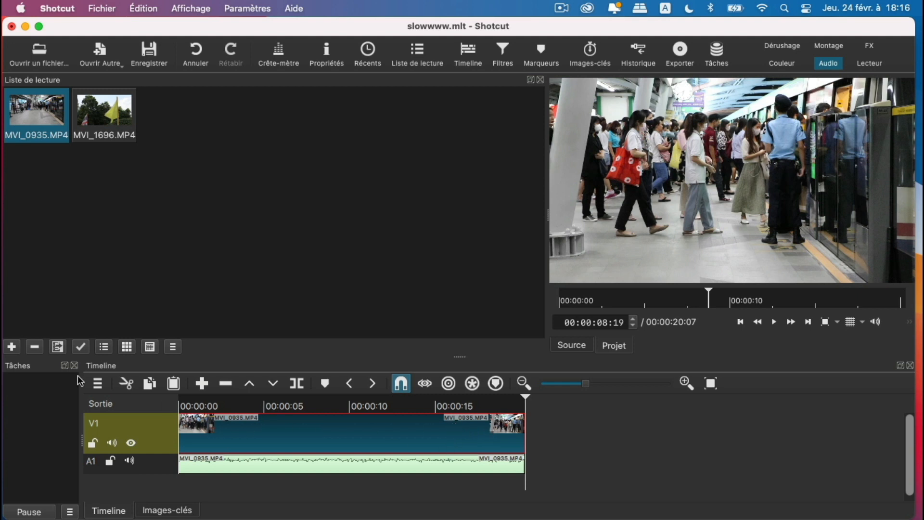
pyautogui.click(188, 9)
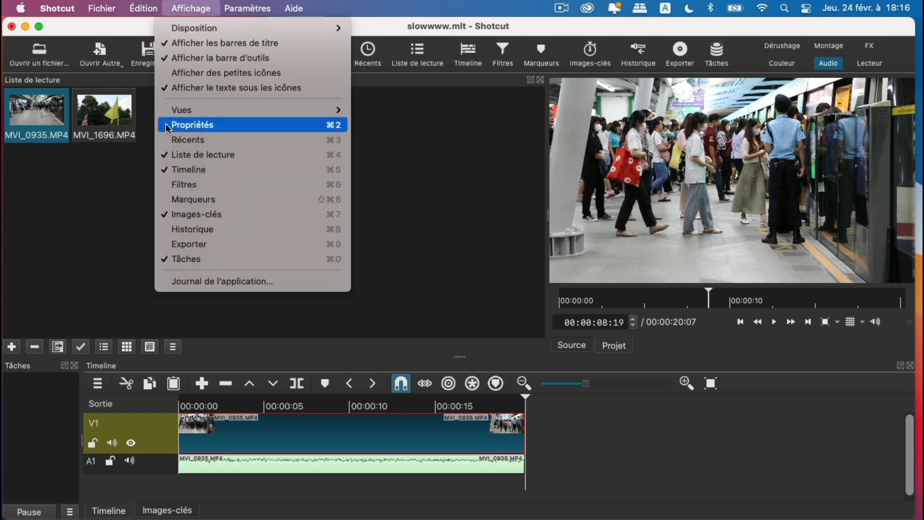
pyautogui.click(485, 213)
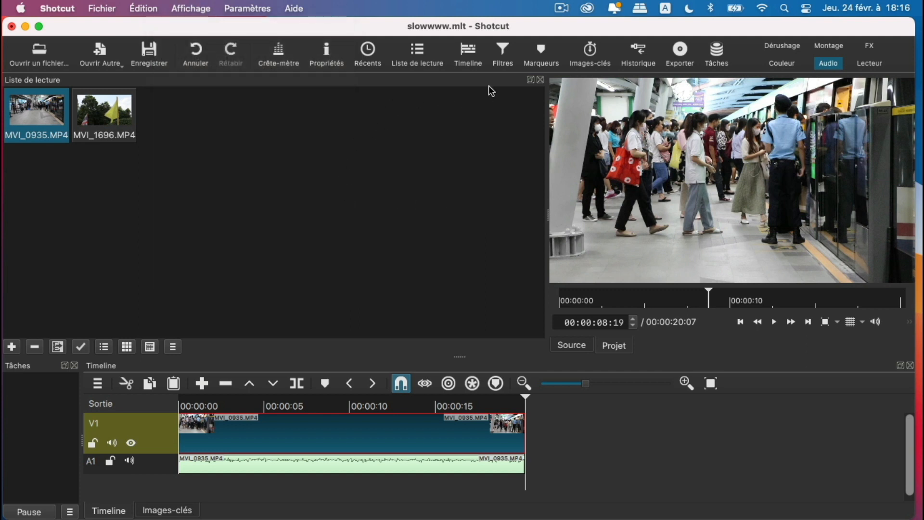
# Step: Set the speed of the MVI_0935.MP4 video clip to 5x in its properties and apply it
pyautogui.click(328, 58)
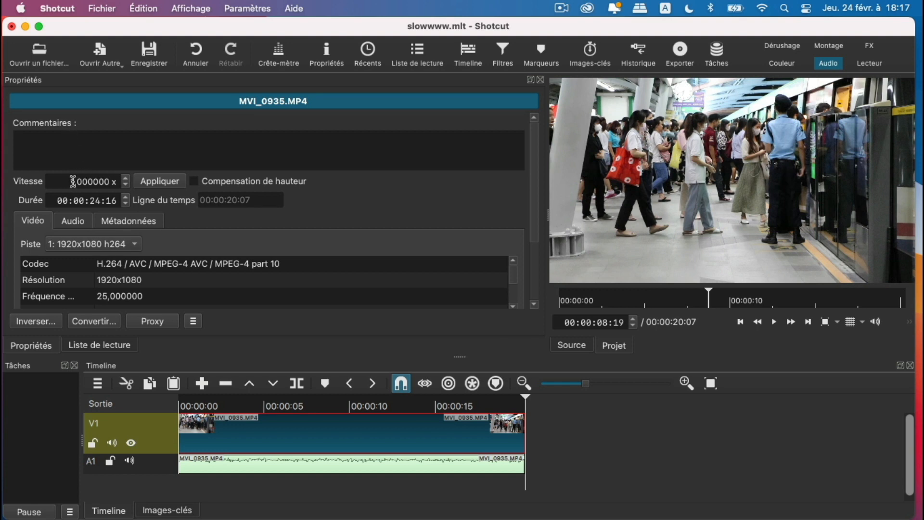
pyautogui.moveTo(74, 181); pyautogui.dragTo(48, 181)
pyautogui.write('5')
pyautogui.click(164, 181)
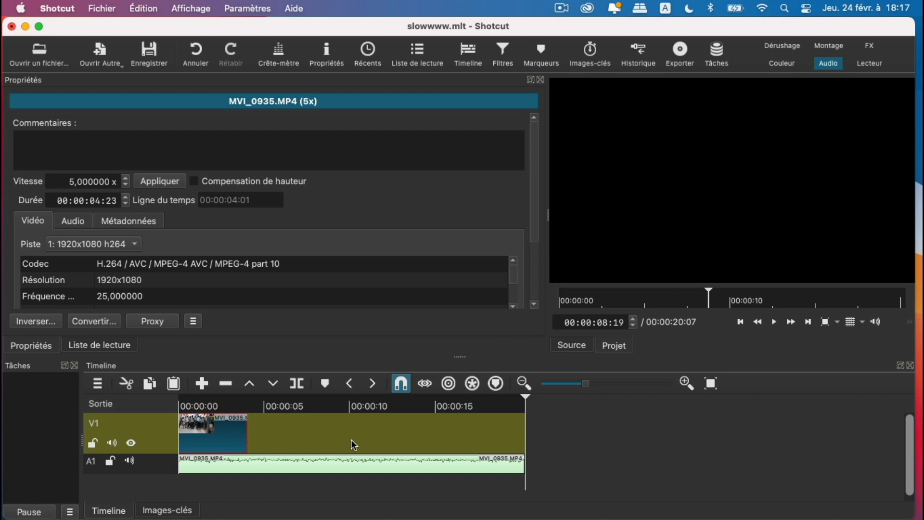
# Step: Play back the sped-up video clip from the start of the timeline
pyautogui.moveTo(528, 395); pyautogui.dragTo(161, 406)
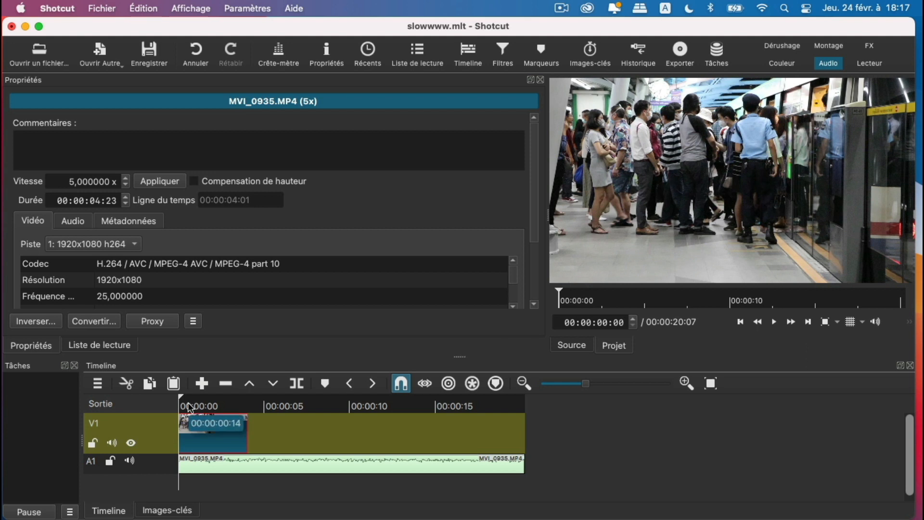
pyautogui.press('space')
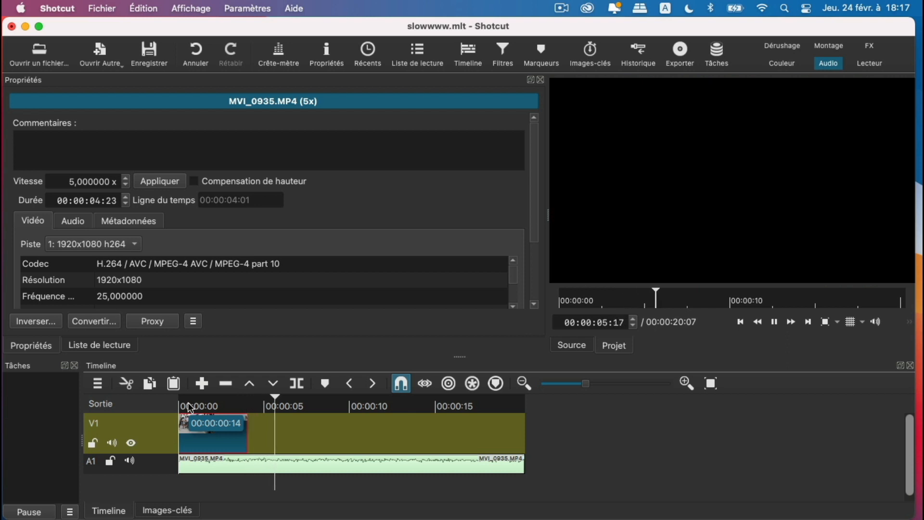
pyautogui.press('space')
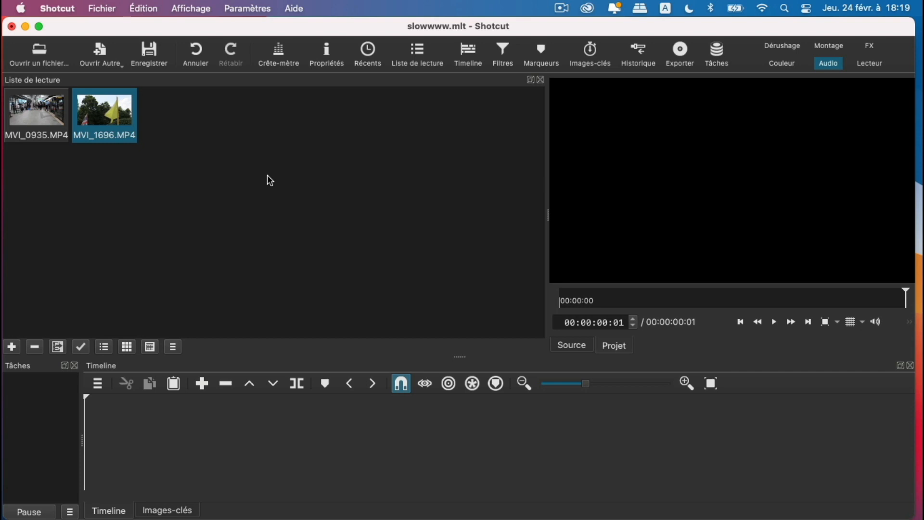
# Step: Add the MVI_1696.MP4 clip from the playlist to the empty timeline, at the start of track V1
pyautogui.click(34, 109)
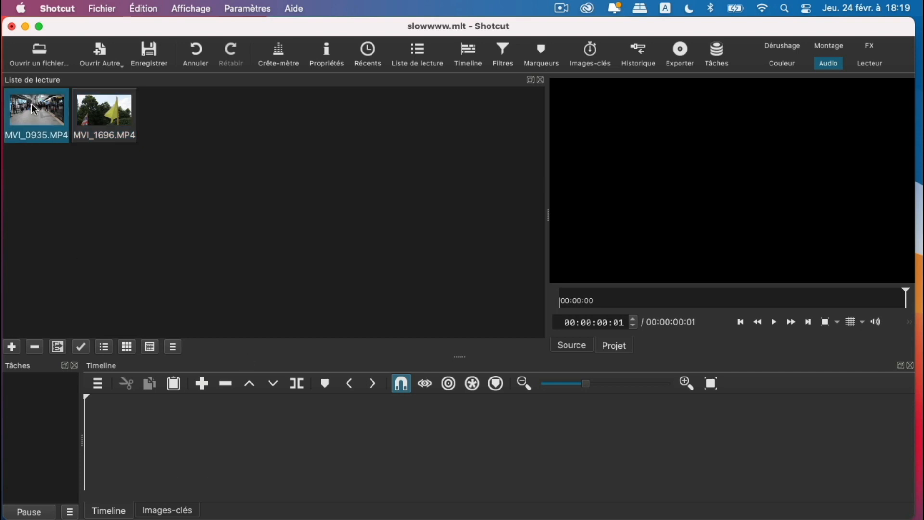
pyautogui.click(106, 115)
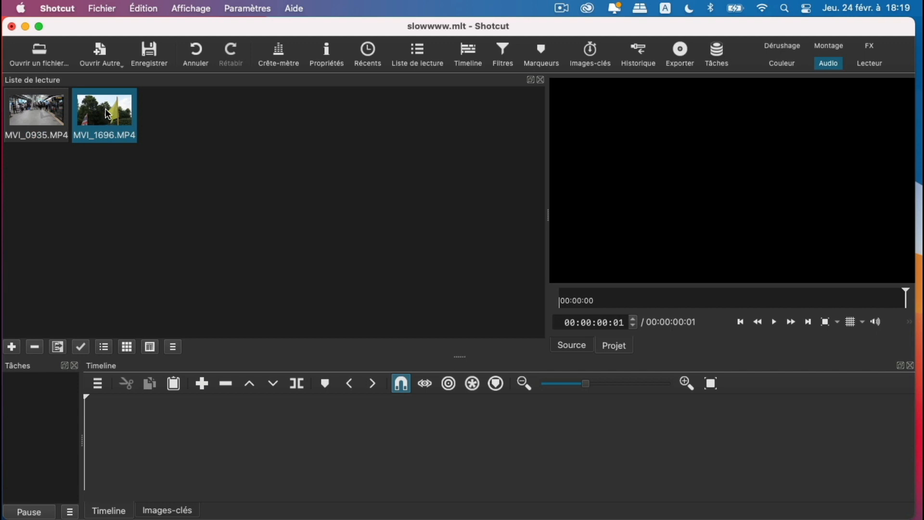
pyautogui.moveTo(108, 114); pyautogui.dragTo(168, 425)
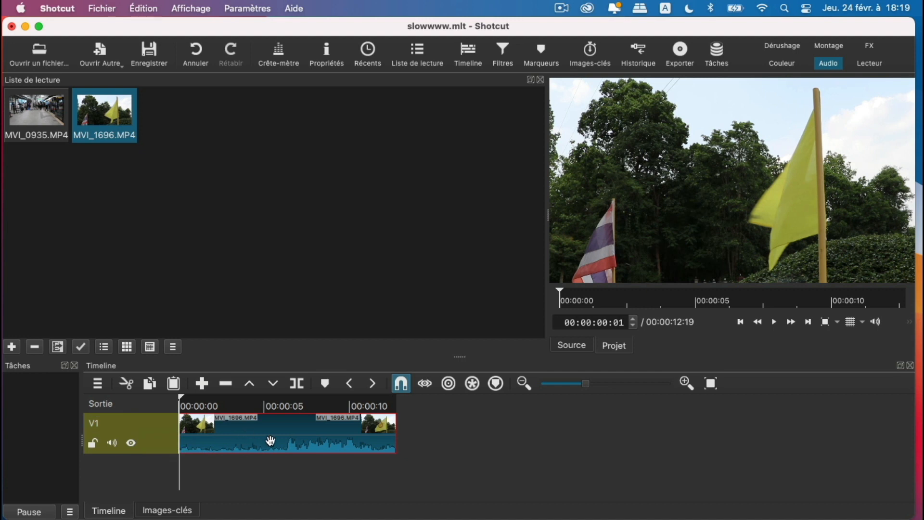
# Step: Play back the MVI_1696.MP4 clip up to about 00:00:10:14 and mute track V1
pyautogui.press('space')
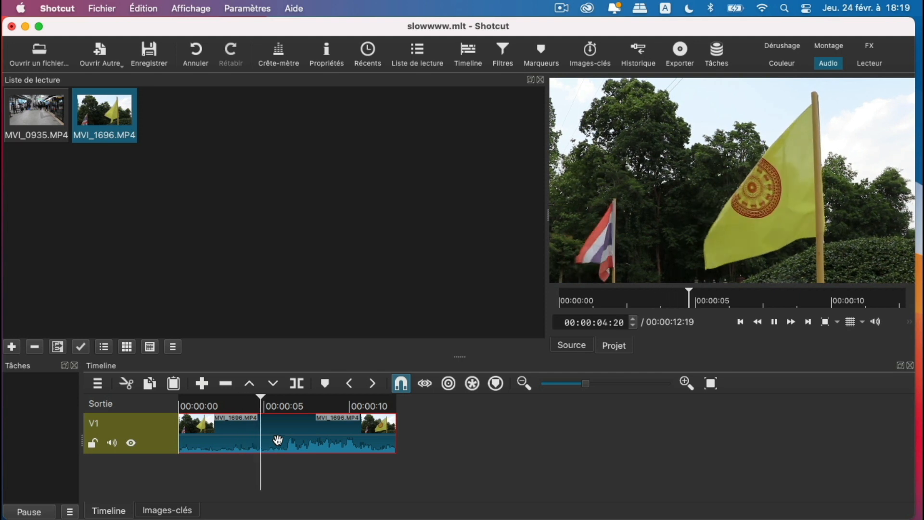
pyautogui.press('space')
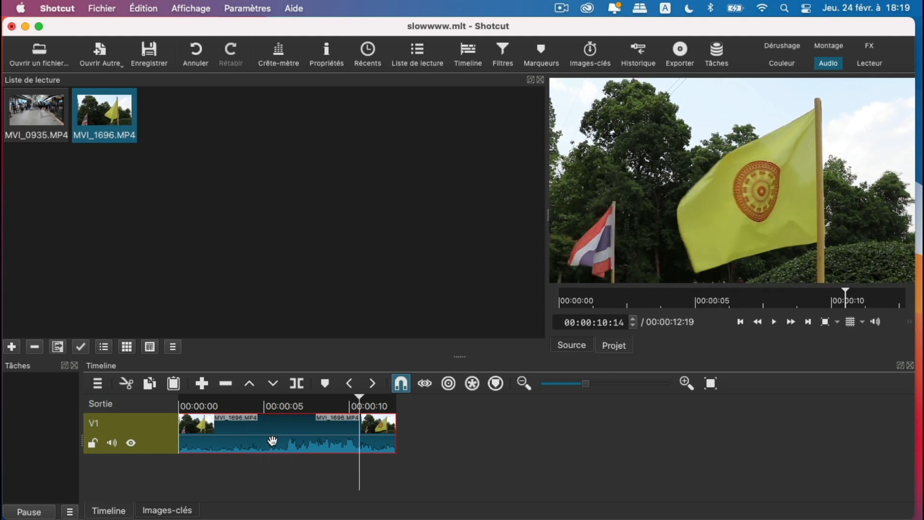
pyautogui.click(112, 443)
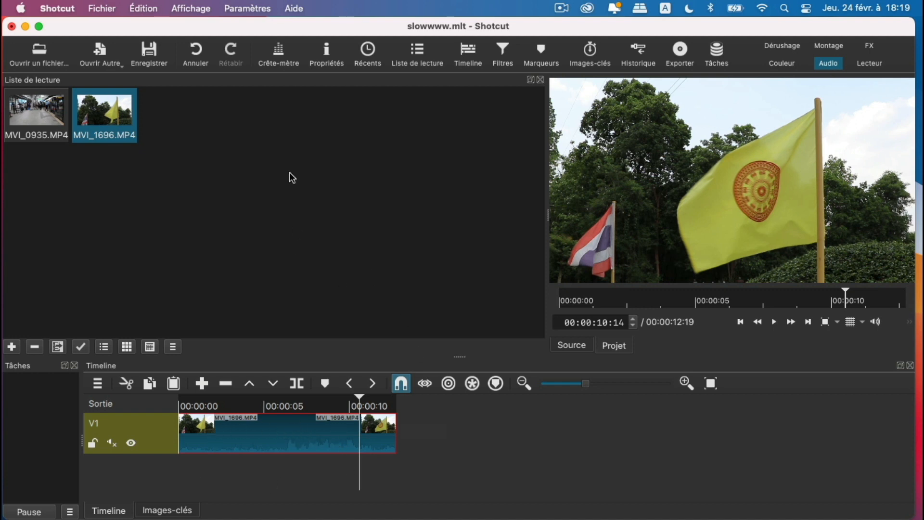
# Step: Set the speed of the MVI_1696.MP4 clip to 0.2x in its properties and apply it
pyautogui.click(193, 8)
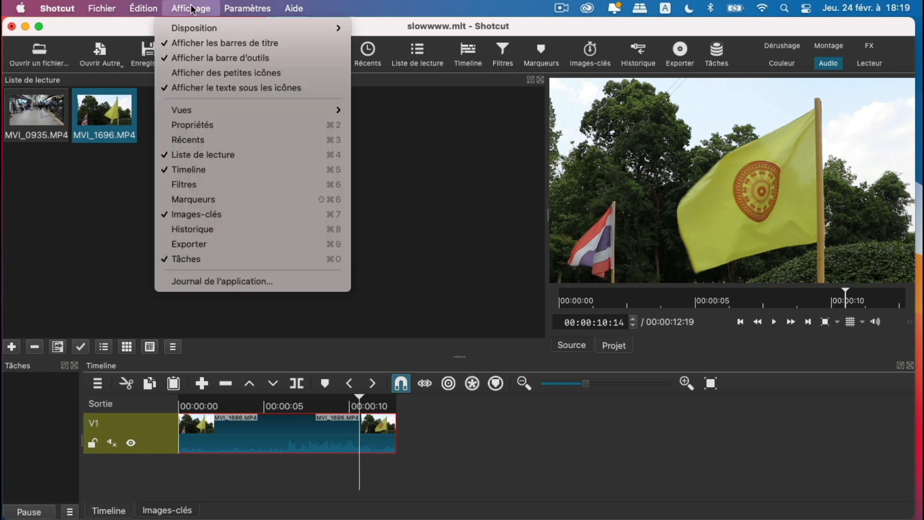
pyautogui.click(180, 129)
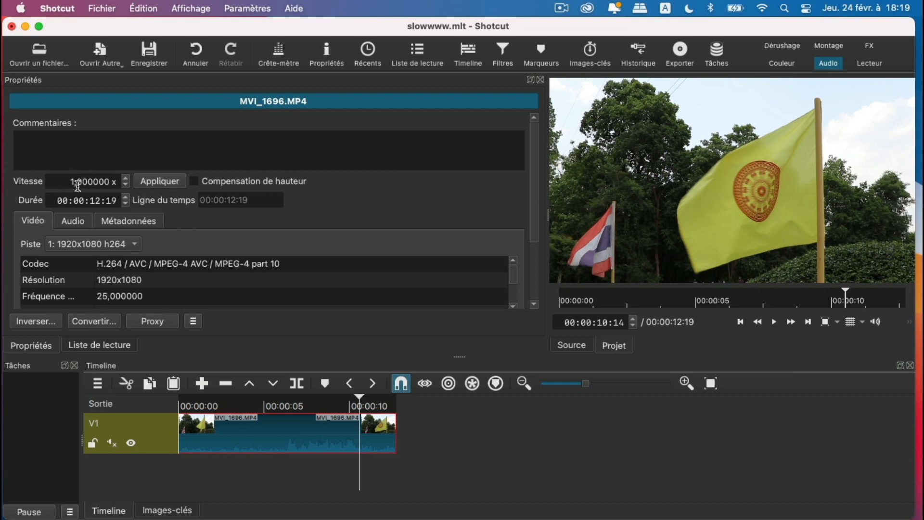
pyautogui.click(64, 181)
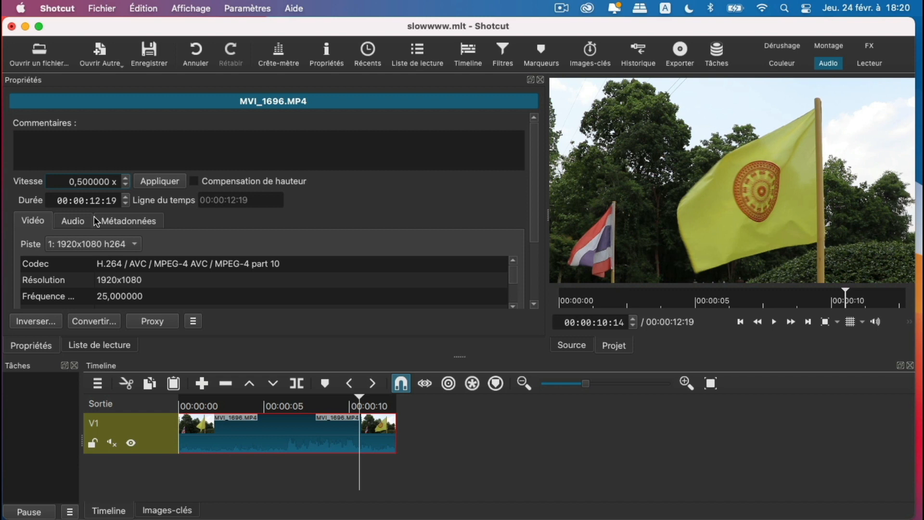
pyautogui.write('1')
pyautogui.press('BackSpace')
pyautogui.write('2')
pyautogui.click(160, 182)
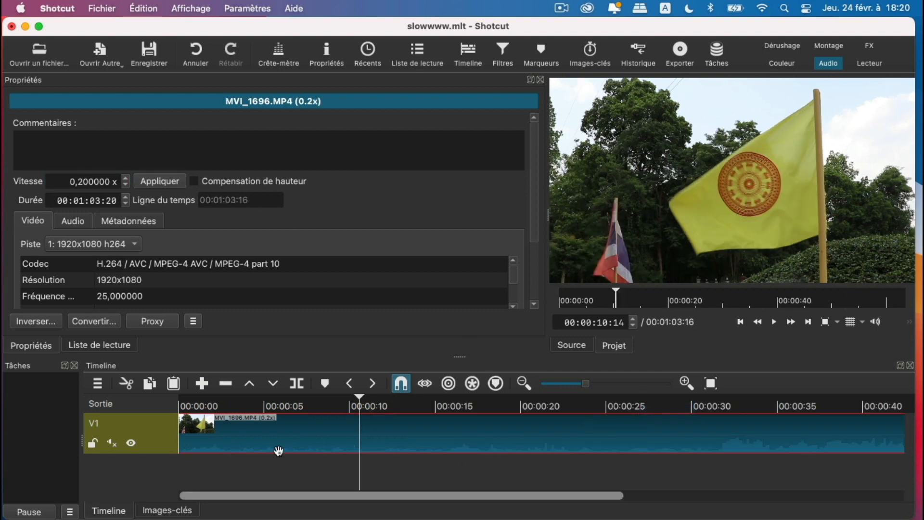
# Step: Play back the slowed-down MVI_1696.MP4 clip from the start of the timeline
pyautogui.click(181, 405)
pyautogui.press('space')
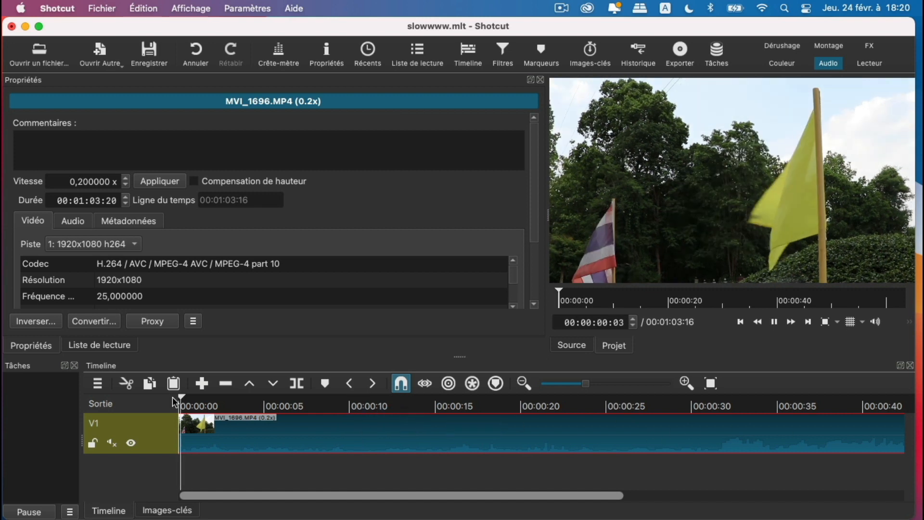